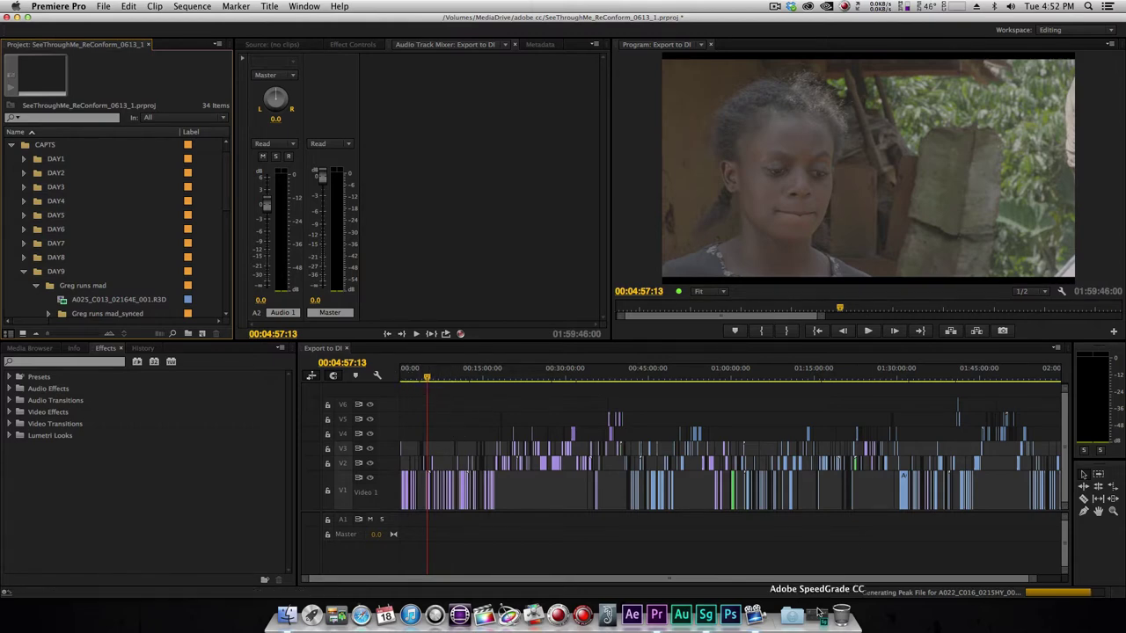
Switch to SpeedGrade, add clip A009_C007_0210NM_001.R3D to the timeline and open the Color view
left_click(18, 18)
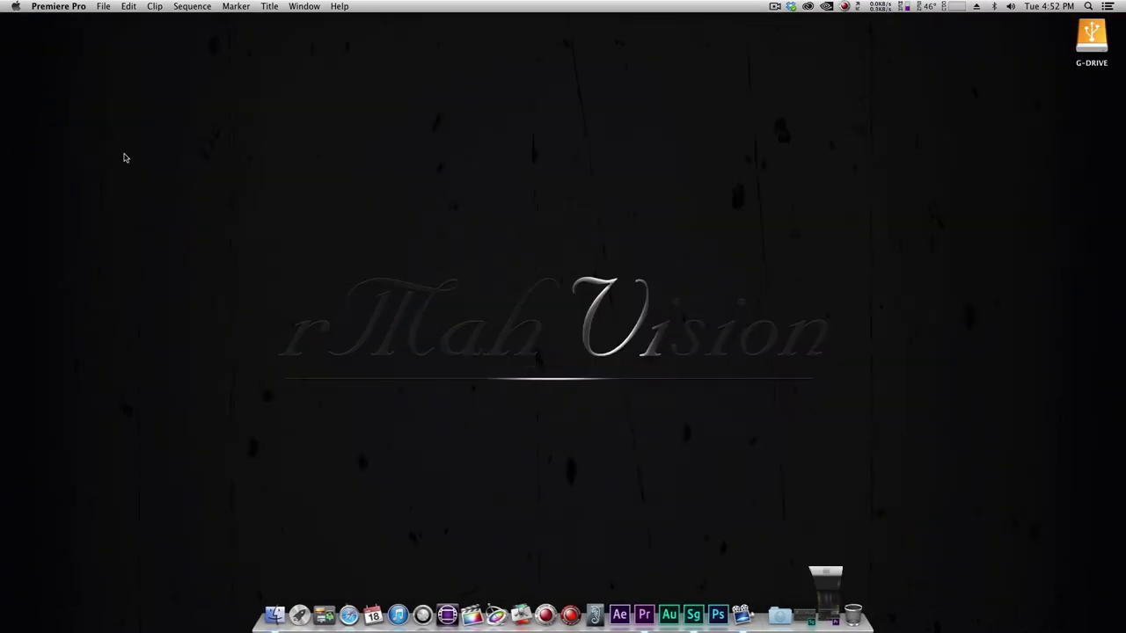
left_click(809, 620)
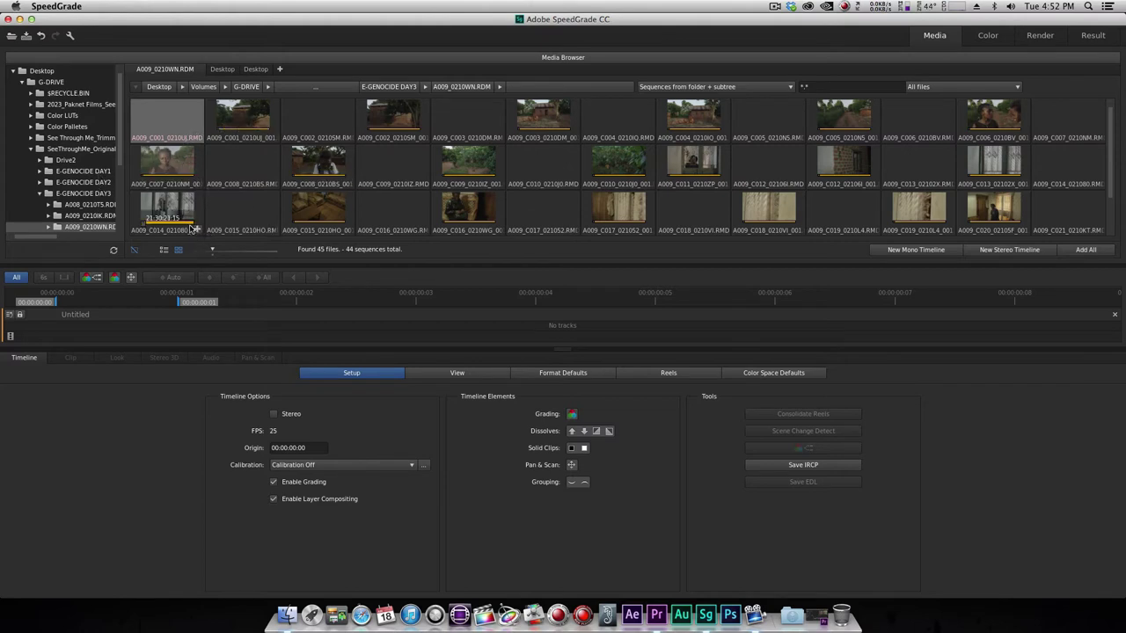
left_click(198, 183)
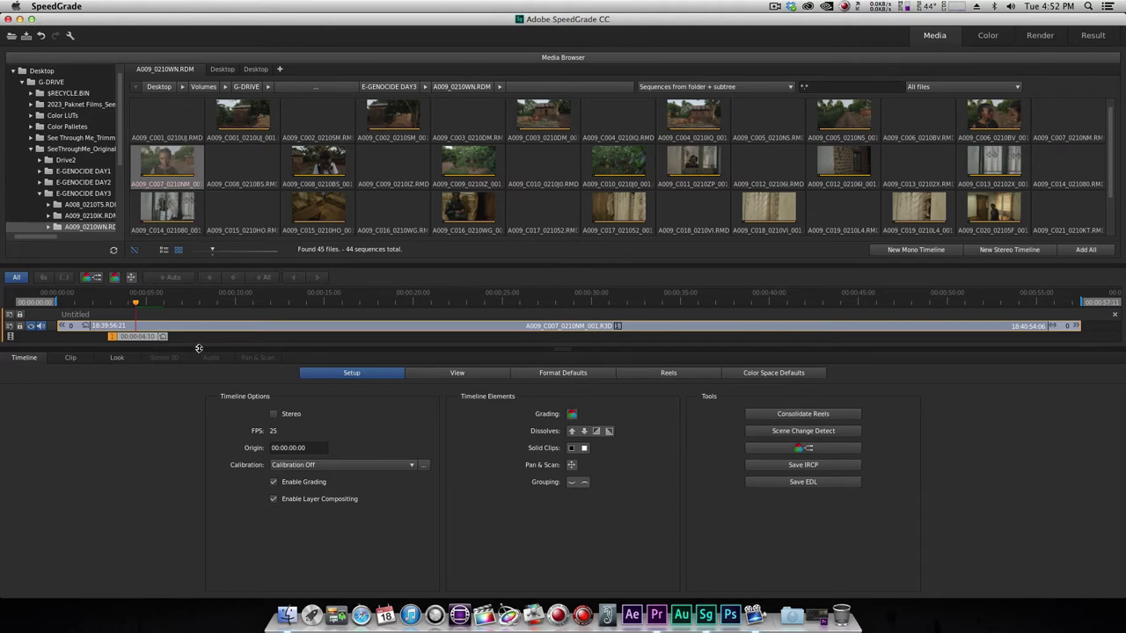
key("Tab")
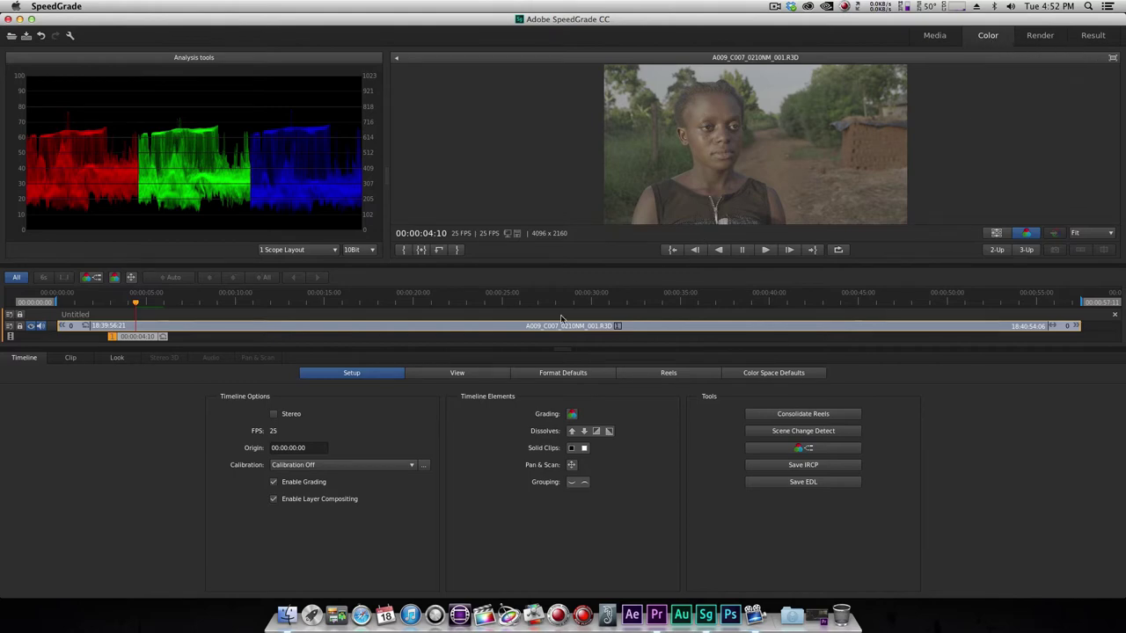
Lower Offset, raise Gain, nudge Gamma, then add a second Primary layer with Offset pushed toward gold
left_click(117, 358)
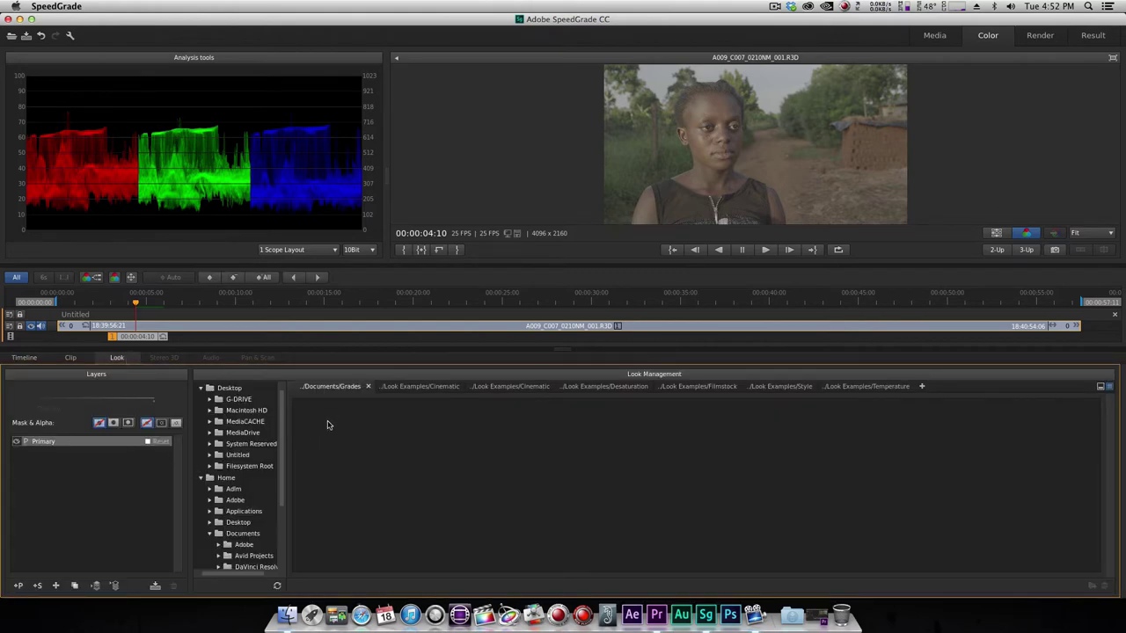
left_click(1109, 388)
left_click(1102, 389)
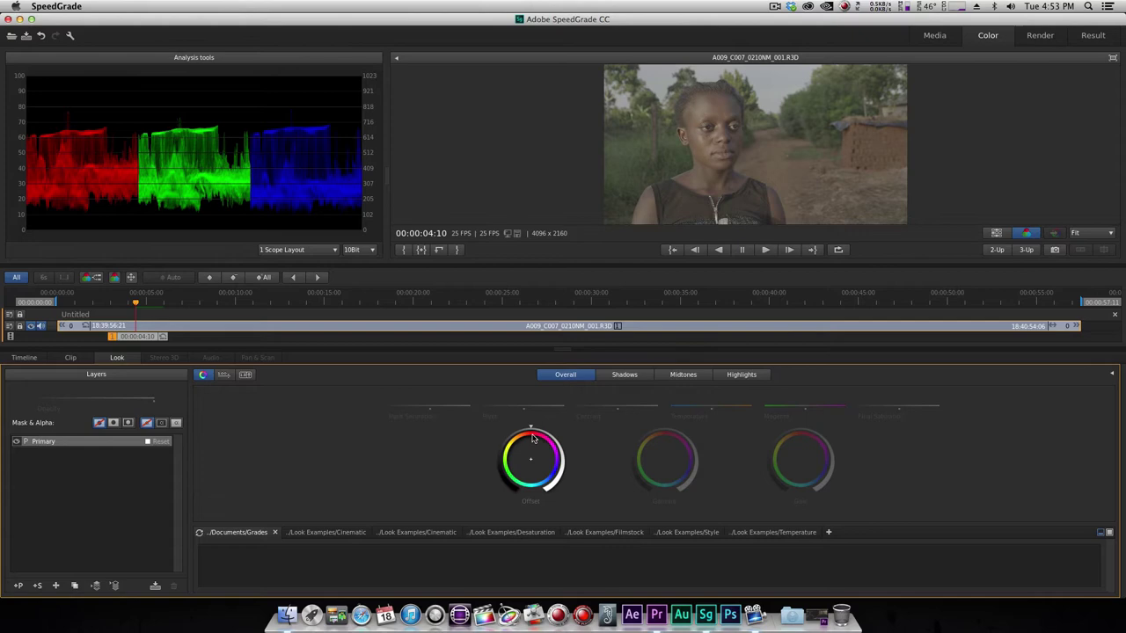
left_click_drag(529, 429, 494, 480)
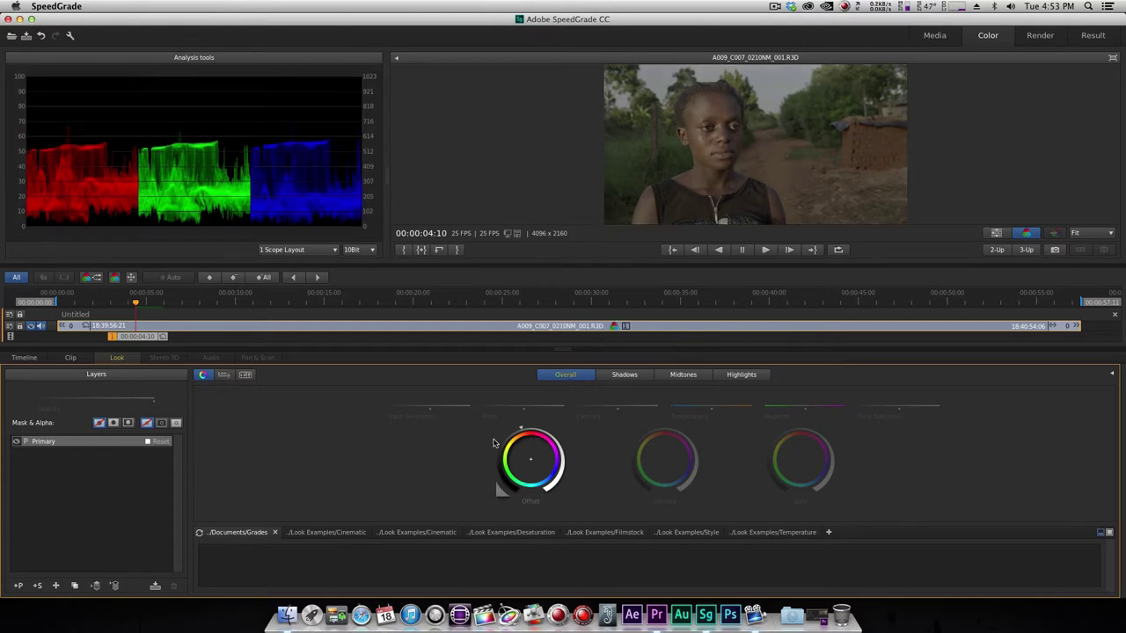
left_click_drag(805, 431, 877, 443)
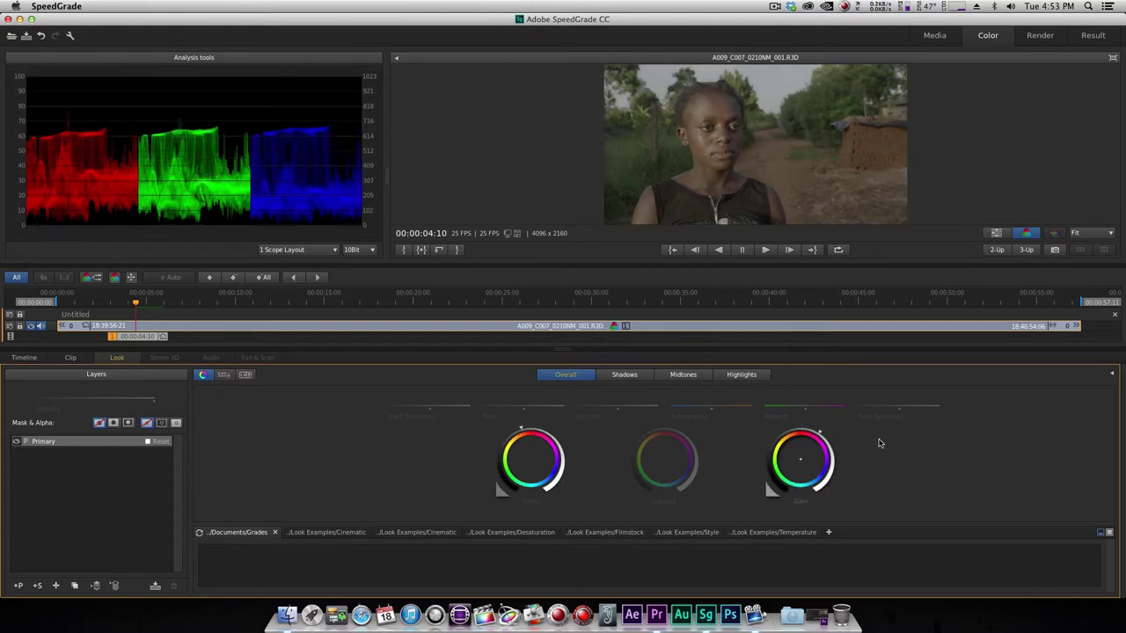
mouse_move(668, 433)
left_mouse_down()
mouse_move(611, 447)
mouse_move(628, 426)
left_mouse_up()
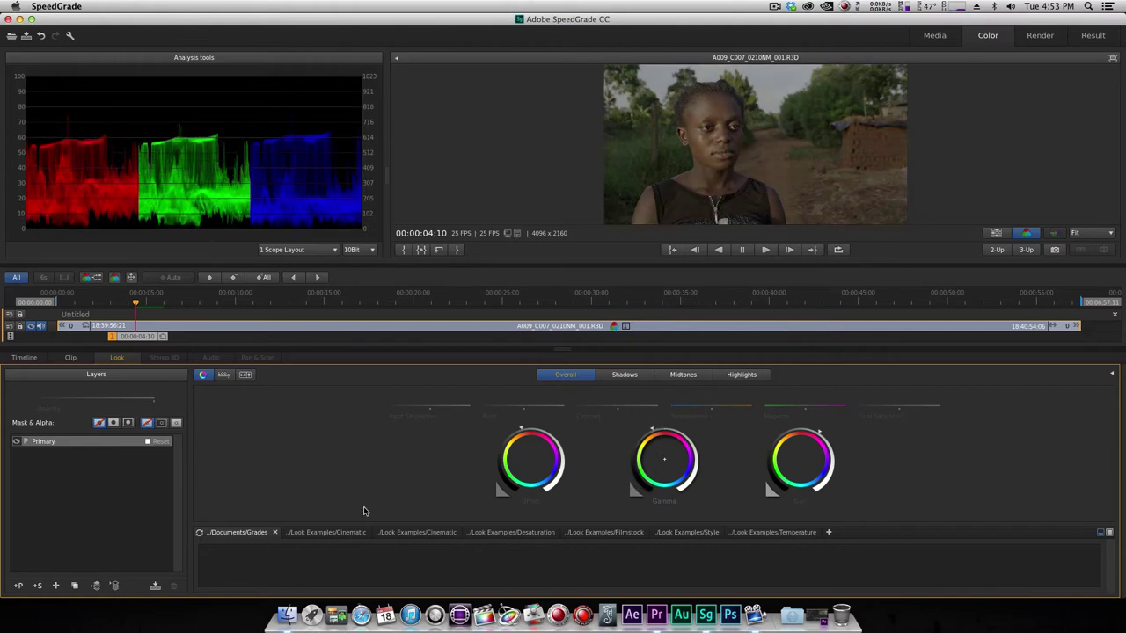
left_click(17, 586)
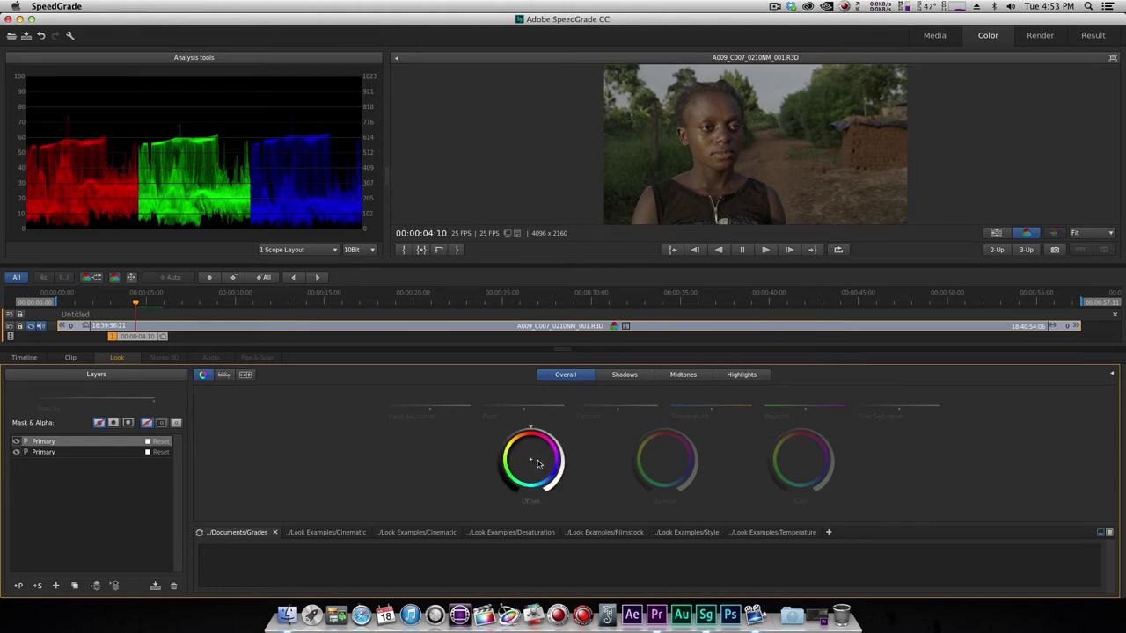
left_click_drag(558, 487, 558, 487)
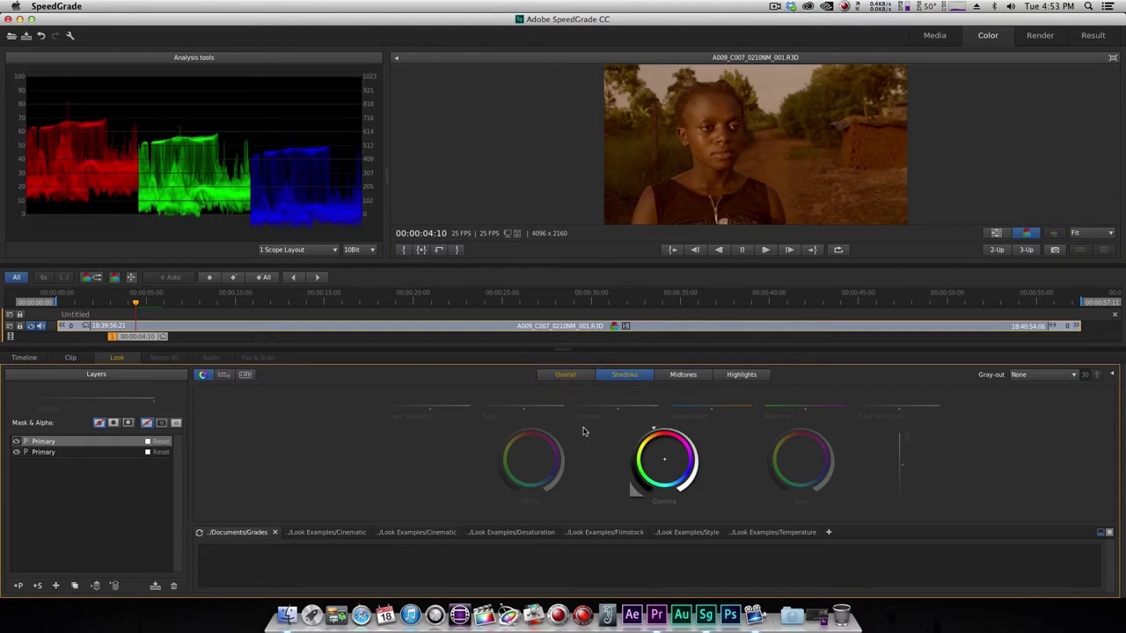
Raise the Midtones input saturation to 1.33
left_click(685, 375)
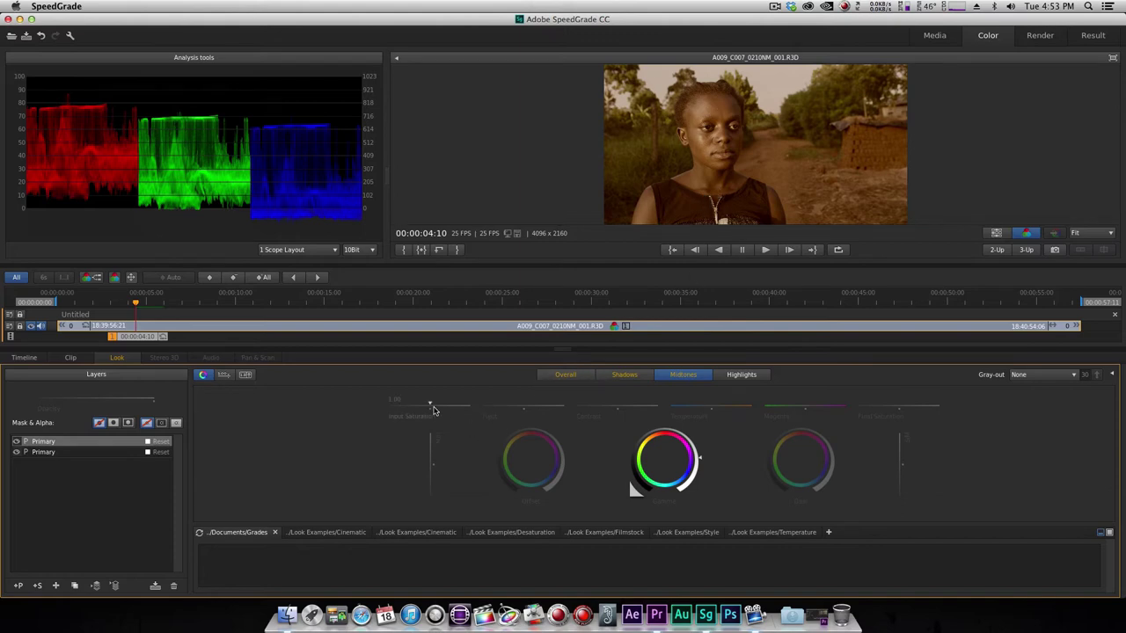
mouse_move(431, 407)
left_click_drag(432, 408, 445, 407)
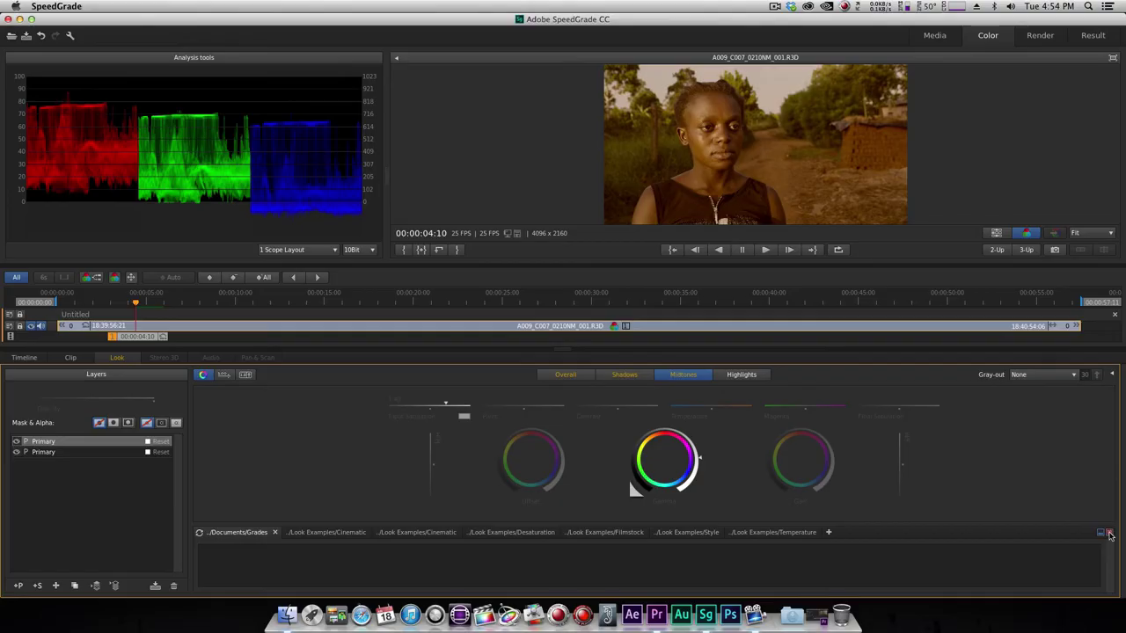
Save the current grade as the look 'extreme gold' in Documents/Grades
left_click(1109, 537)
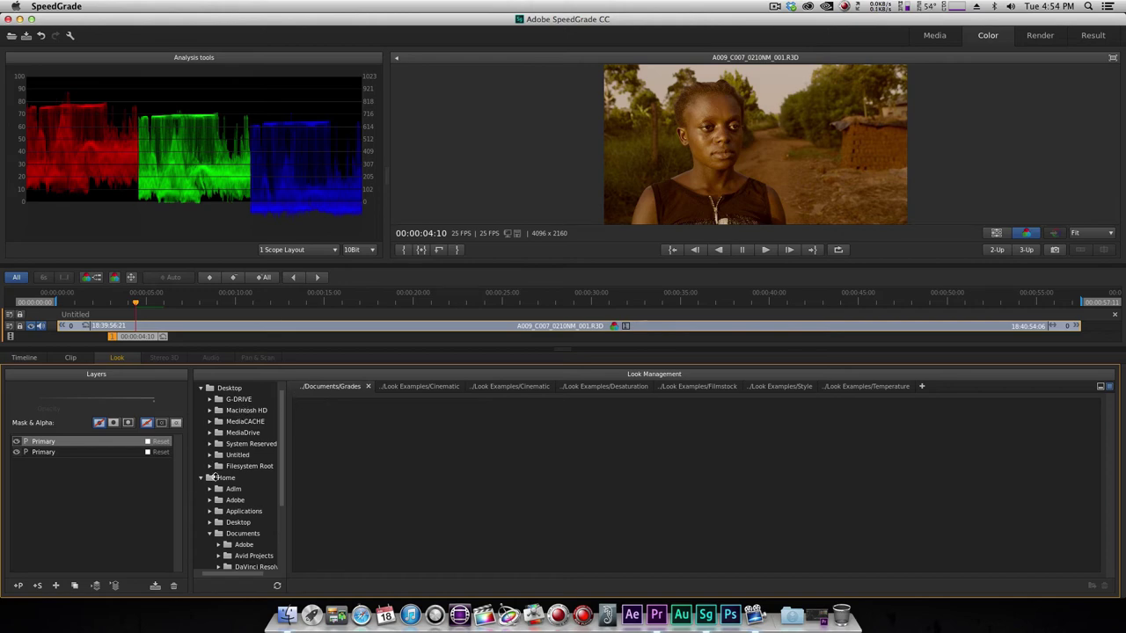
scroll(216, 475, "down", 3)
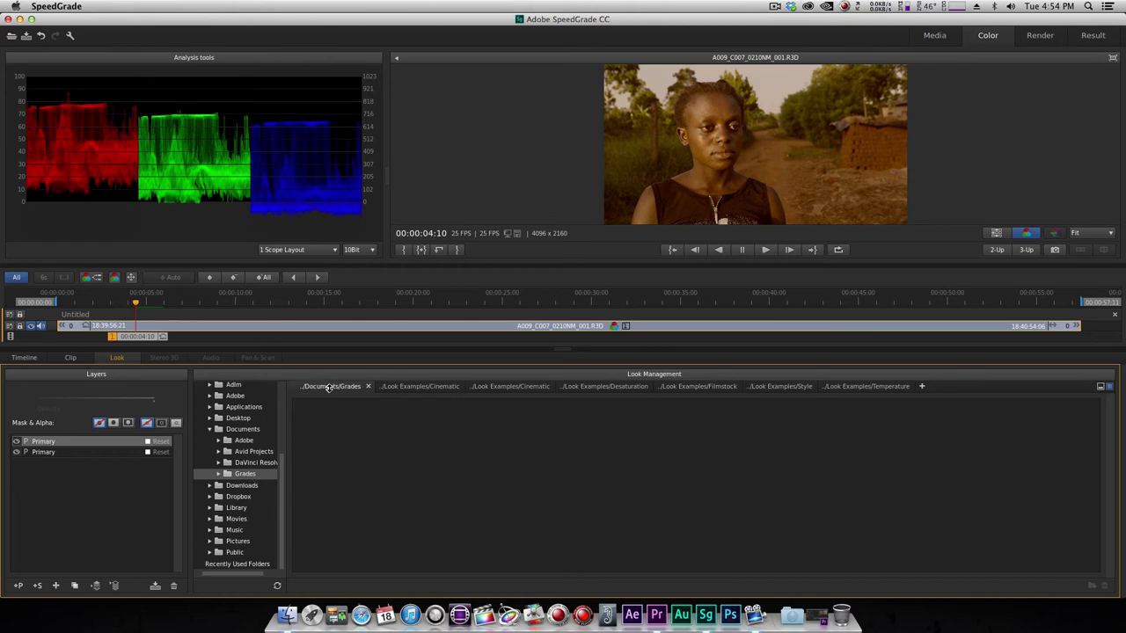
left_click(156, 587)
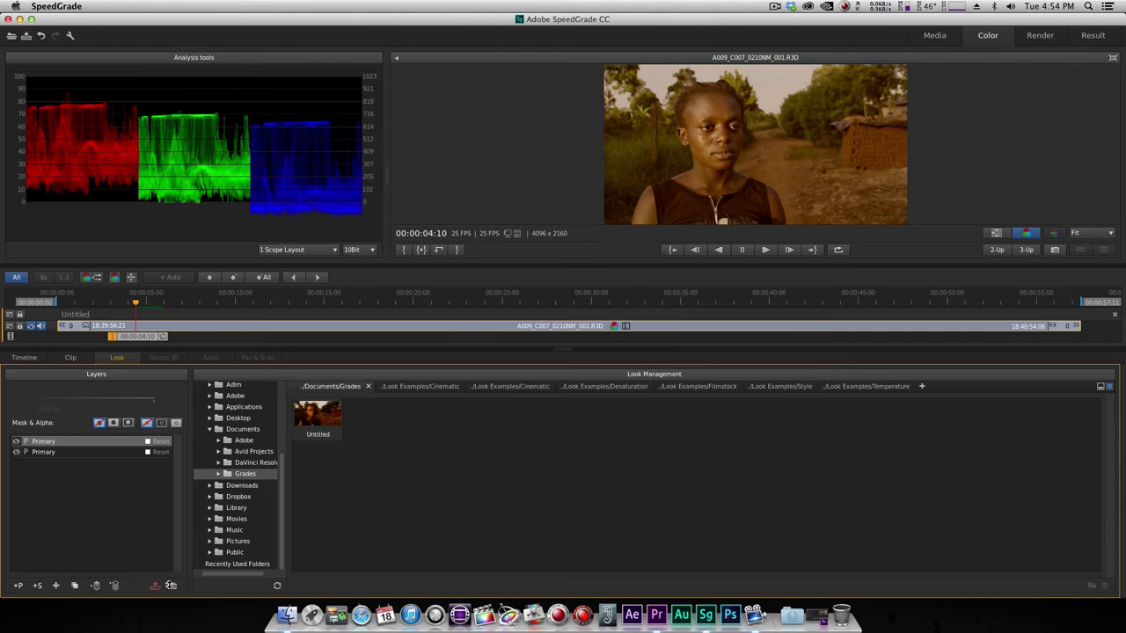
double_click(332, 434)
type("extreme gold")
key("Return")
Minimise SpeedGrade to return to Premiere Pro
left_click(54, 6)
left_click(70, 78)
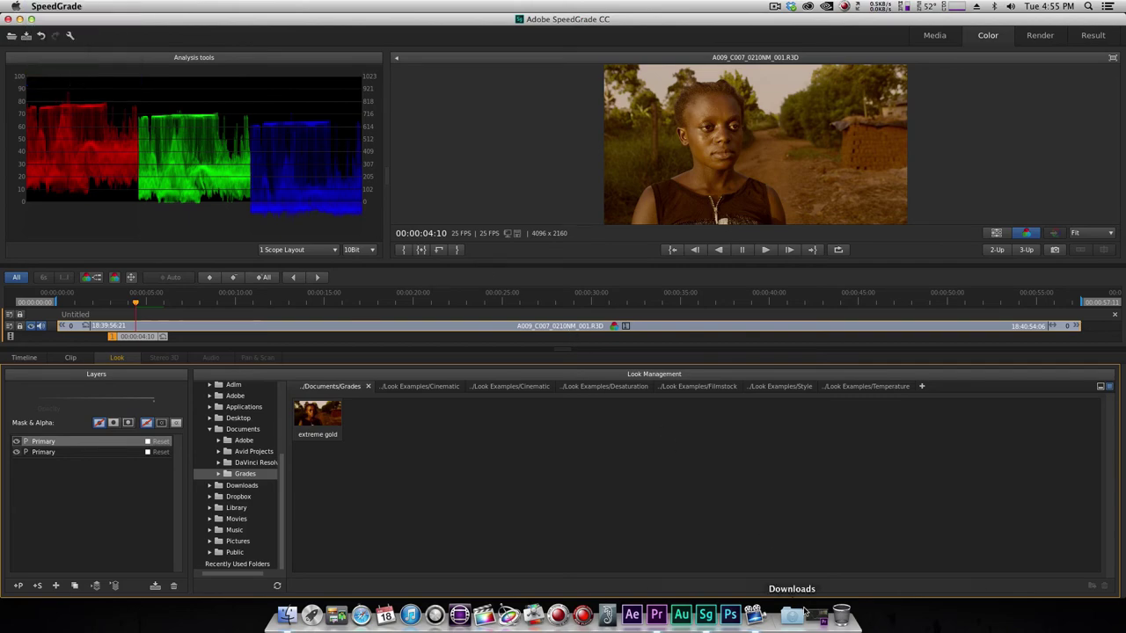
key("super+m")
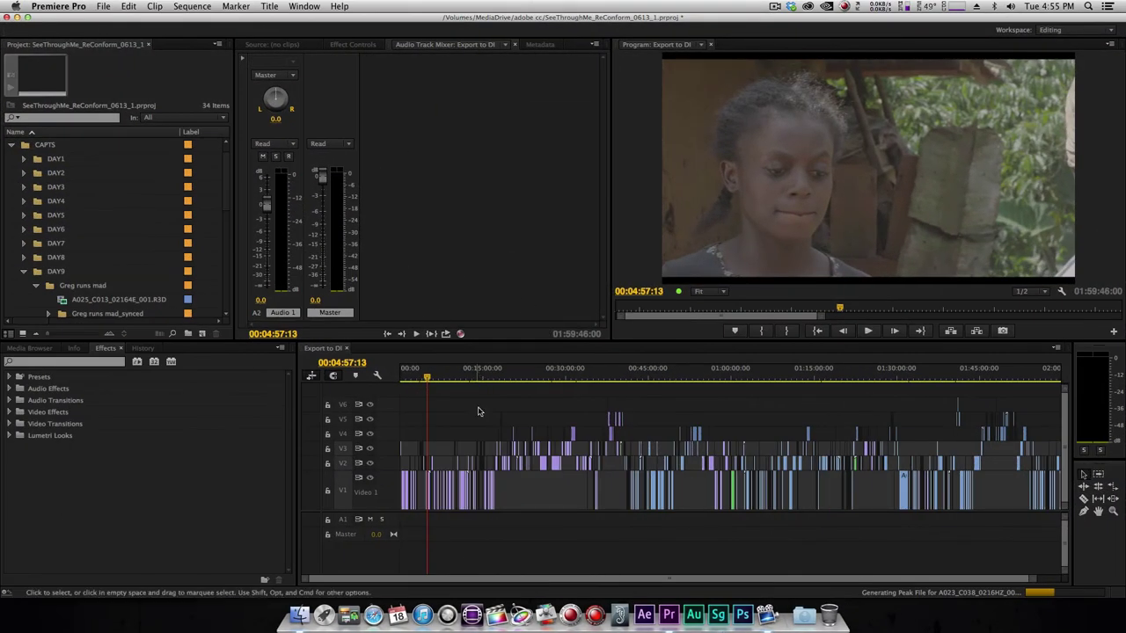
Zoom the Export to DI timeline in around the playhead near 4:57
left_click_drag(1033, 578, 815, 575)
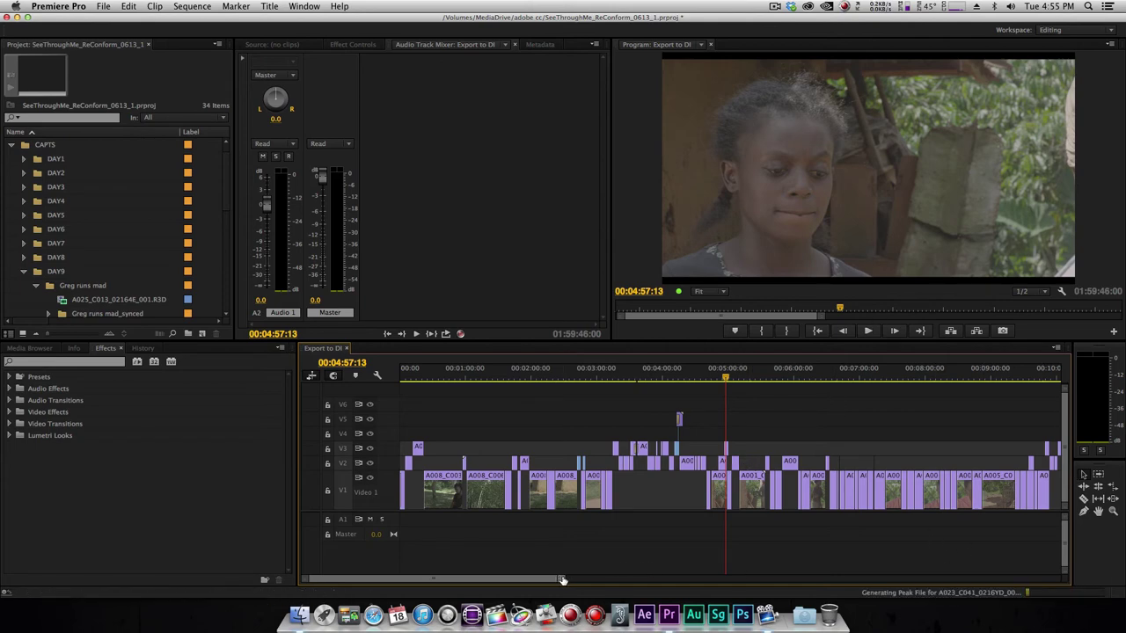
key("equal")
key("equal")
key("equal")
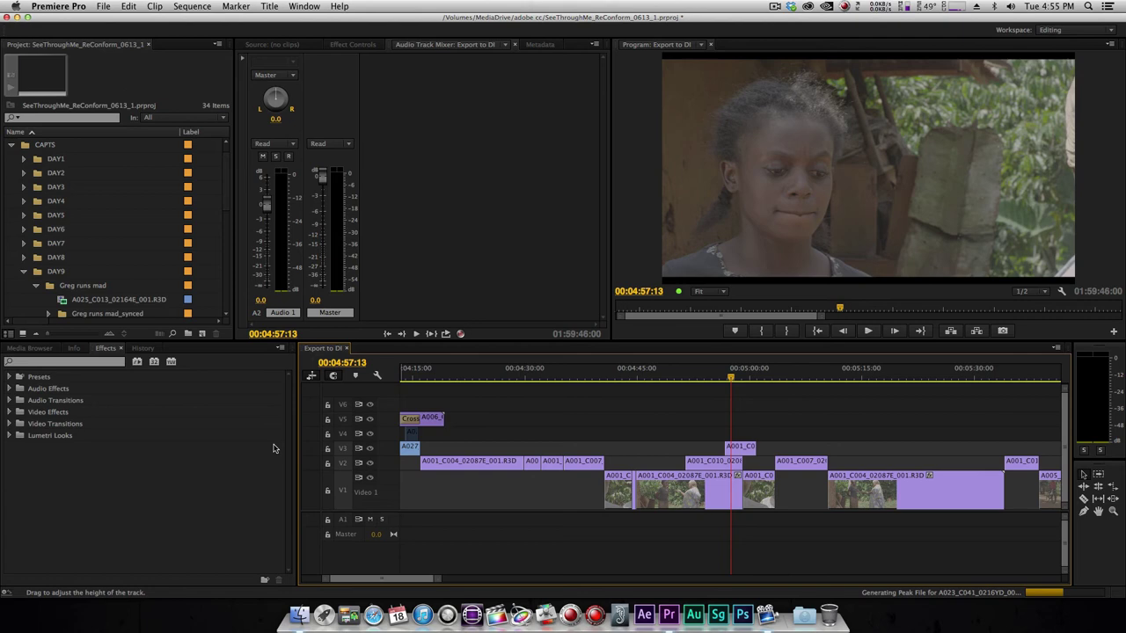
Apply a Lumetri effect loaded with extreme gold.look to the clip at 00:04:57:13
left_click(44, 363)
type("lumetri")
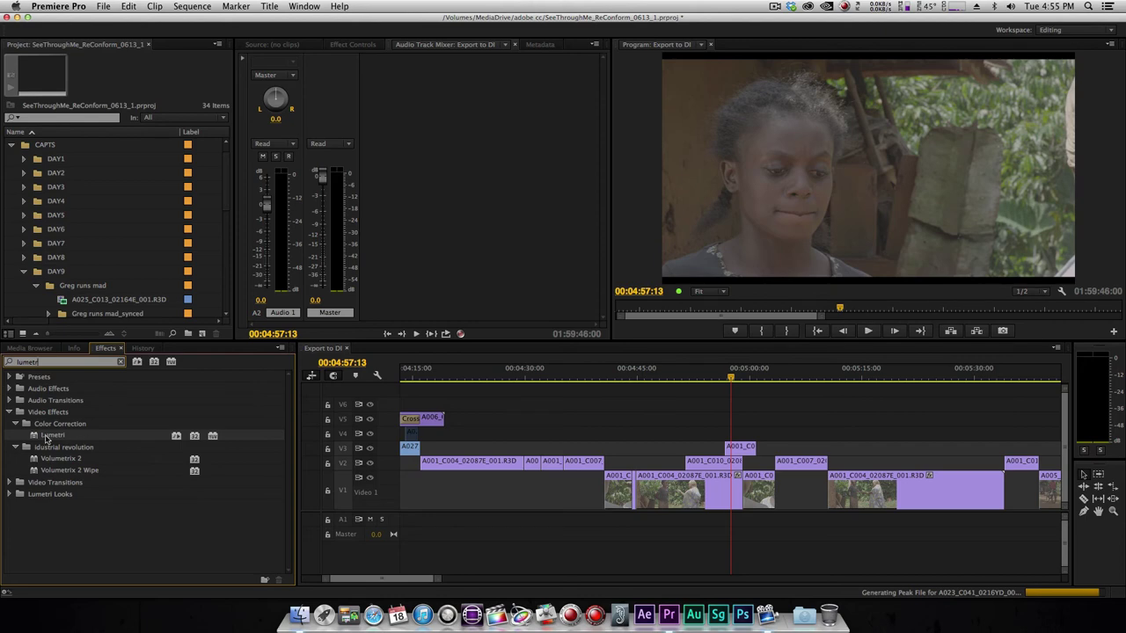
left_click_drag(35, 440, 745, 451)
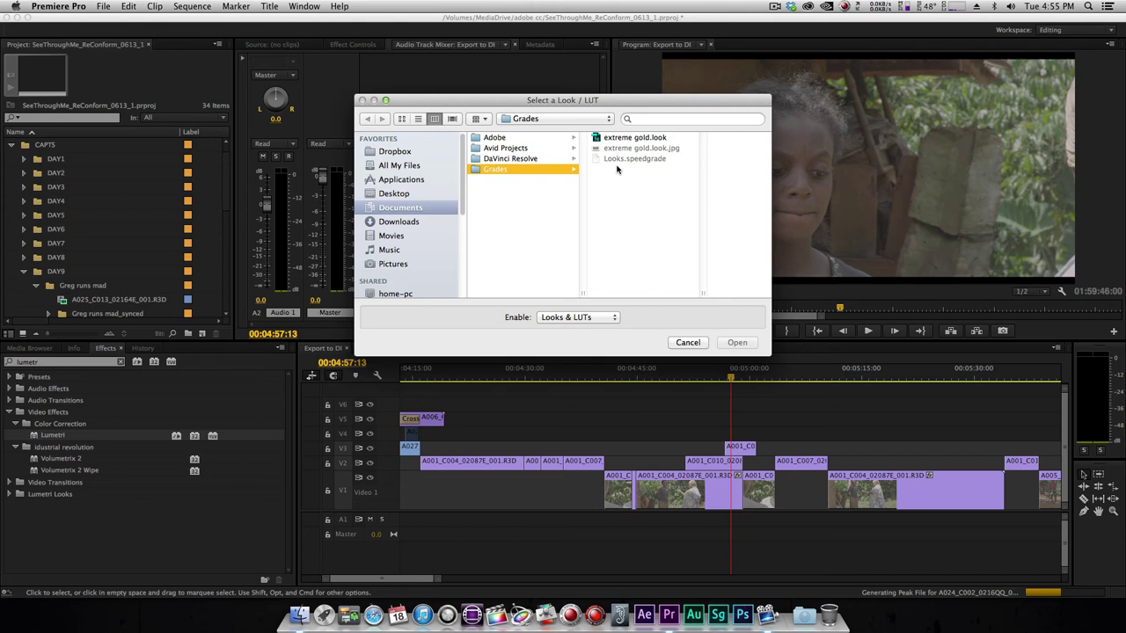
left_click(631, 138)
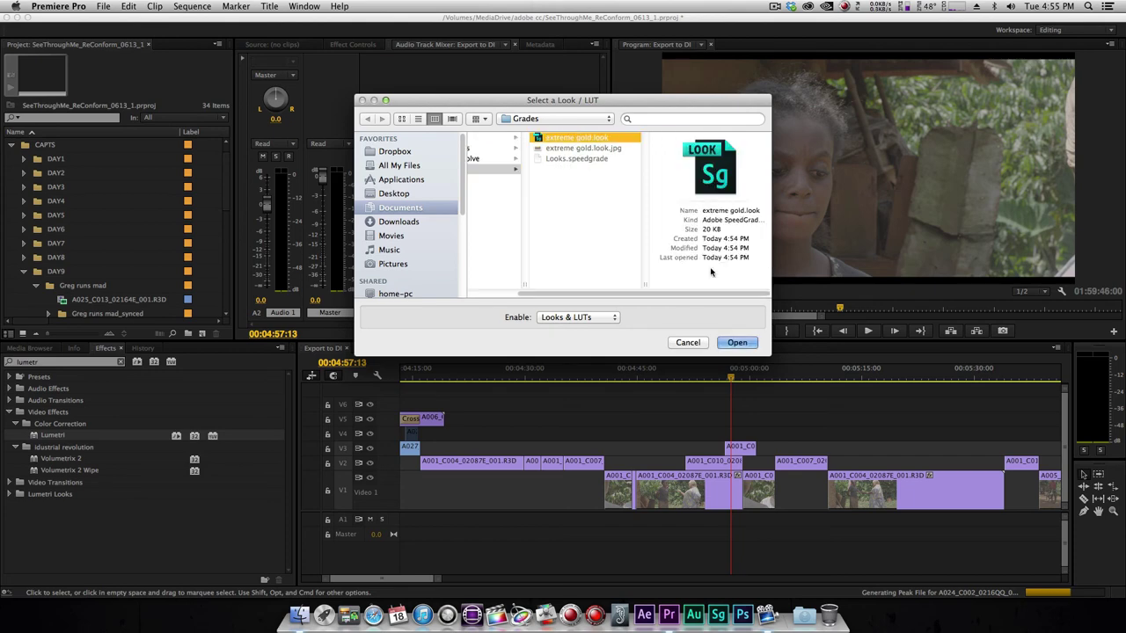
left_click(737, 342)
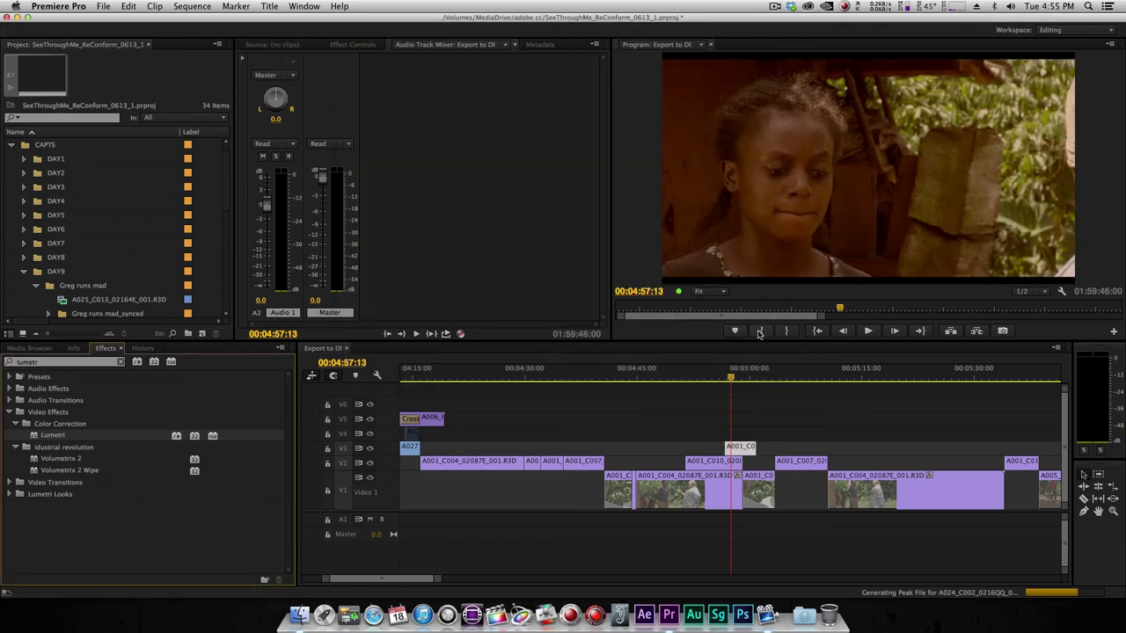
Show Effect Controls for clip A001_C007_02082G_001.R3D and select Lumetri (extreme gold)
left_click_drag(731, 377, 734, 379)
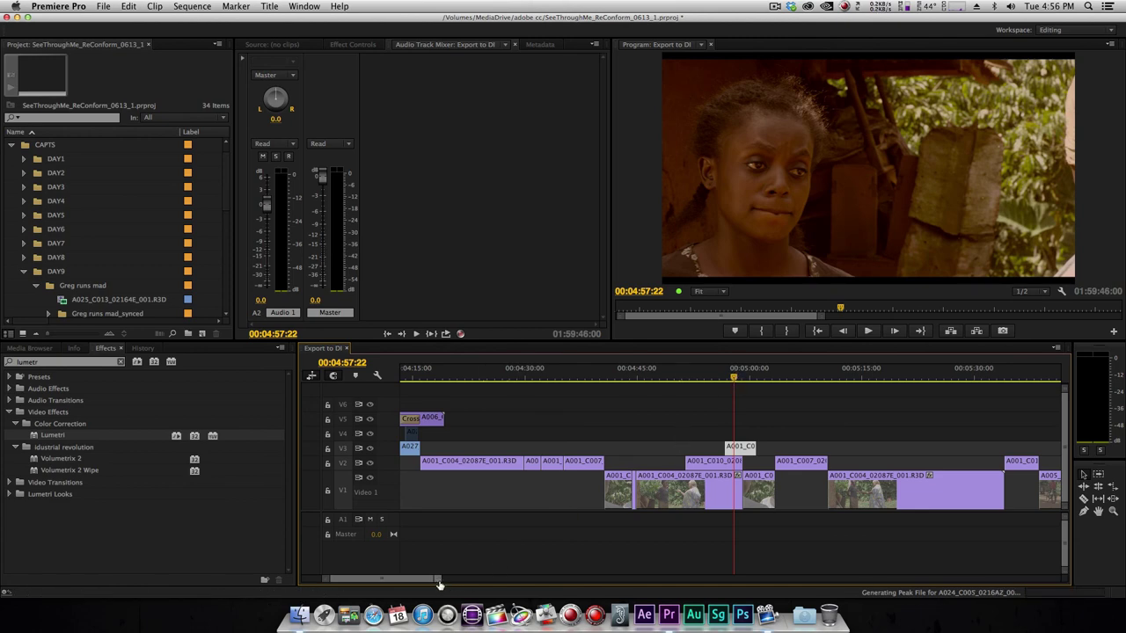
mouse_move(438, 585)
left_mouse_down()
mouse_move(493, 584)
mouse_move(422, 584)
left_mouse_up()
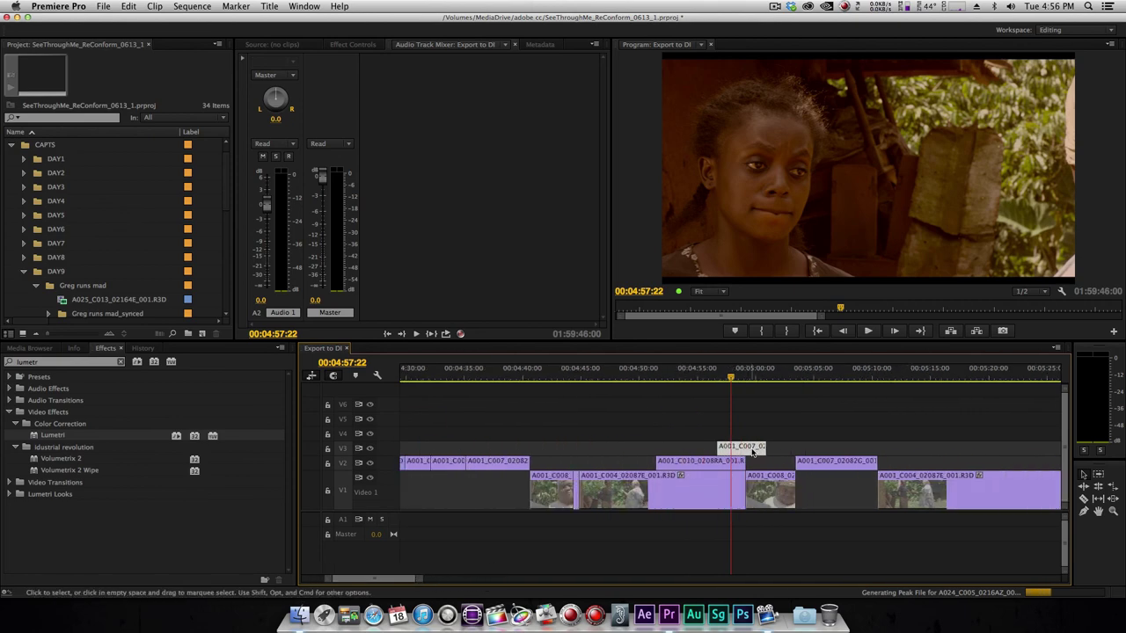
left_click(352, 44)
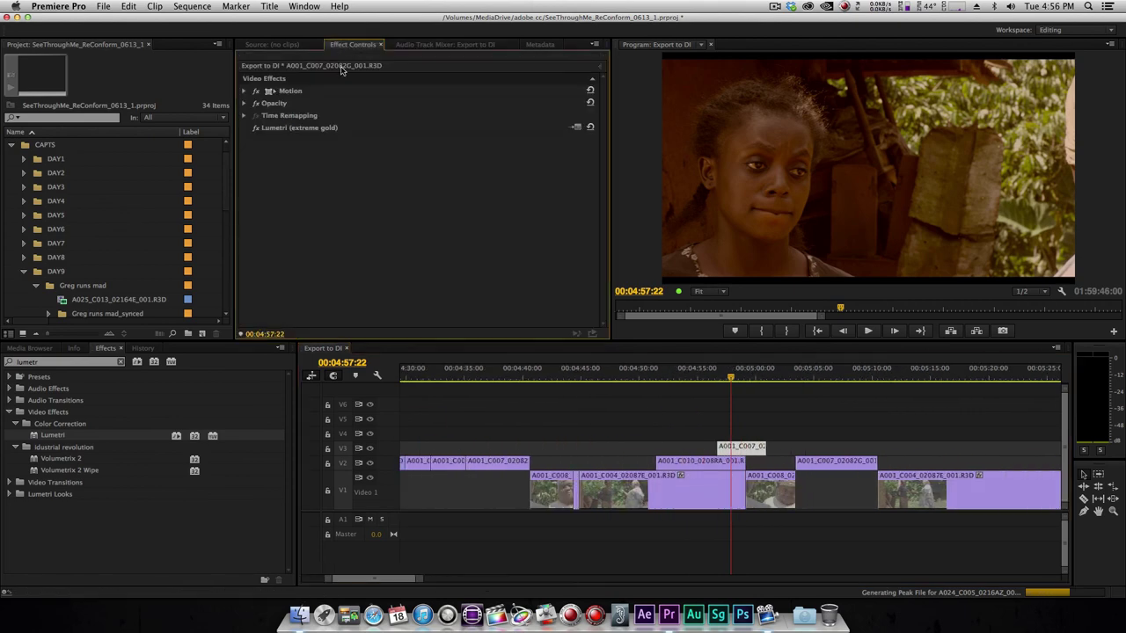
left_click(300, 132)
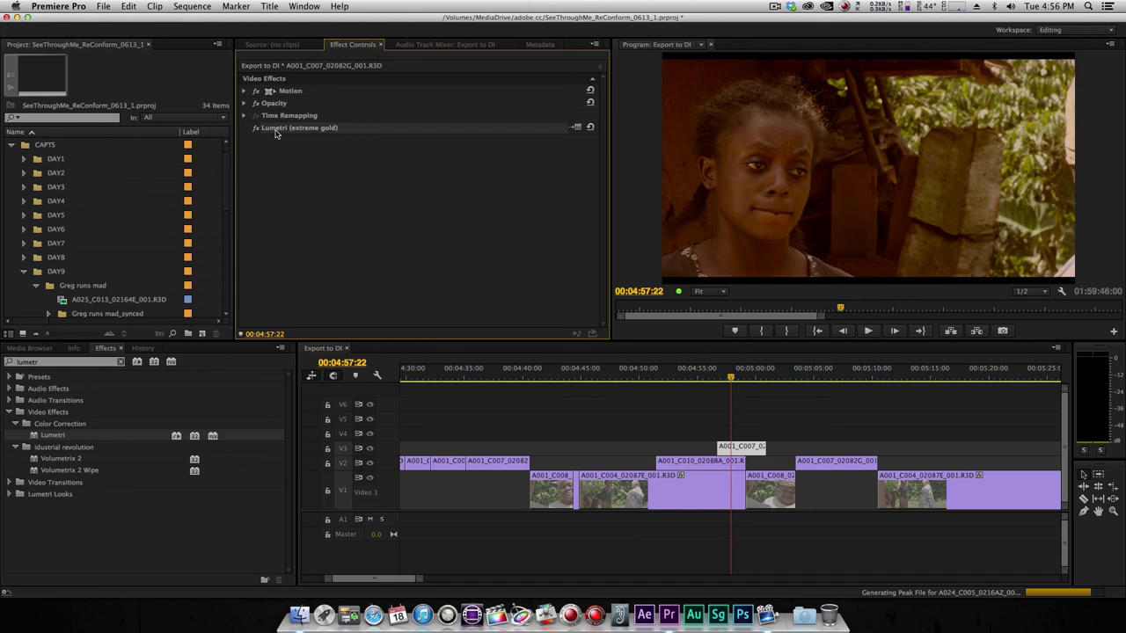